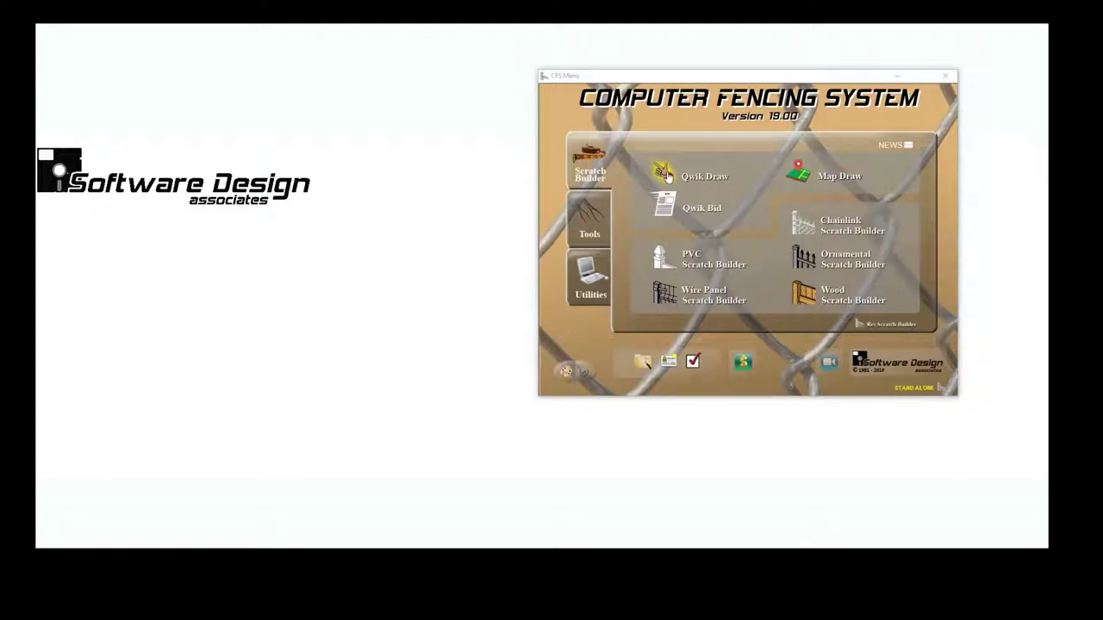
- Start a new QwikDraw drawing with the customer's first and last name filled in
{"action": "left_click", "coordinate": [665, 175]}
{"action": "left_click", "coordinate": [665, 175]}
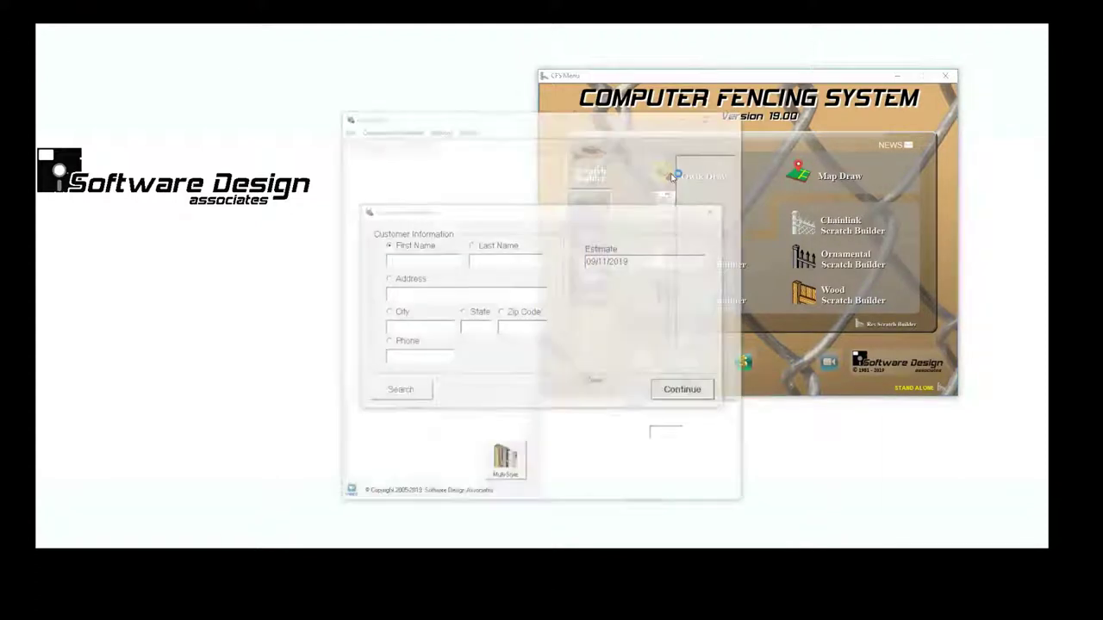
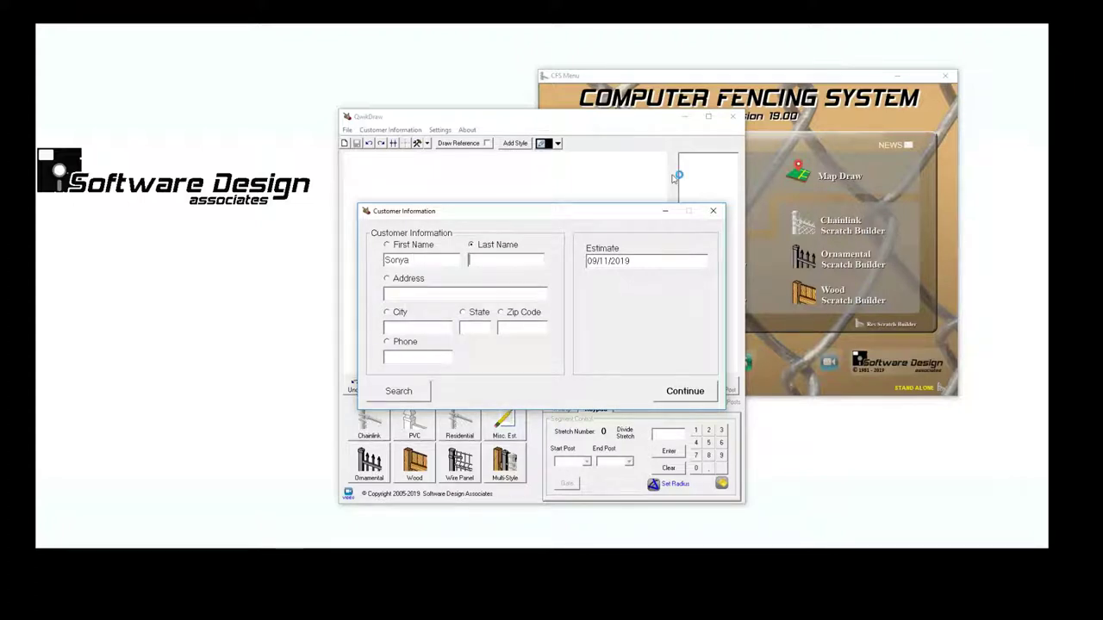
{"action": "key", "text": "Tab"}
{"action": "left_click", "coordinate": [669, 391]}
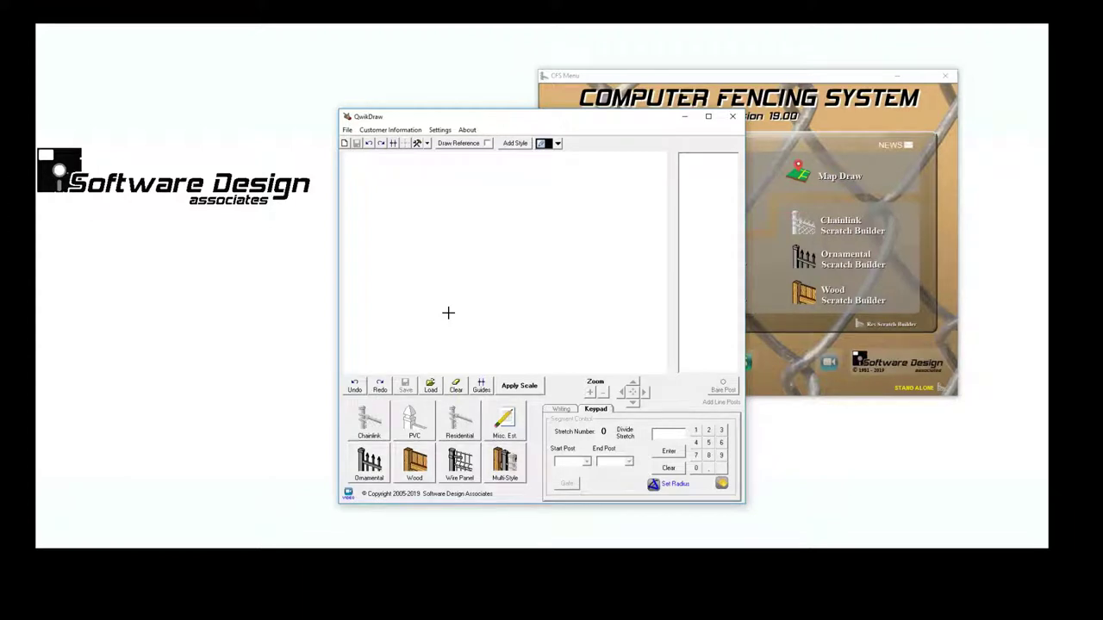
- Draw the fence outline lines on the canvas, undoing the stray diagonal line
{"action": "left_click_drag", "start_coordinate": [448, 313], "coordinate": [450, 222]}
{"action": "mouse_move", "coordinate": [491, 206]}
{"action": "left_mouse_down"}
{"action": "mouse_move", "coordinate": [629, 261]}
{"action": "mouse_move", "coordinate": [594, 308]}
{"action": "left_mouse_up"}
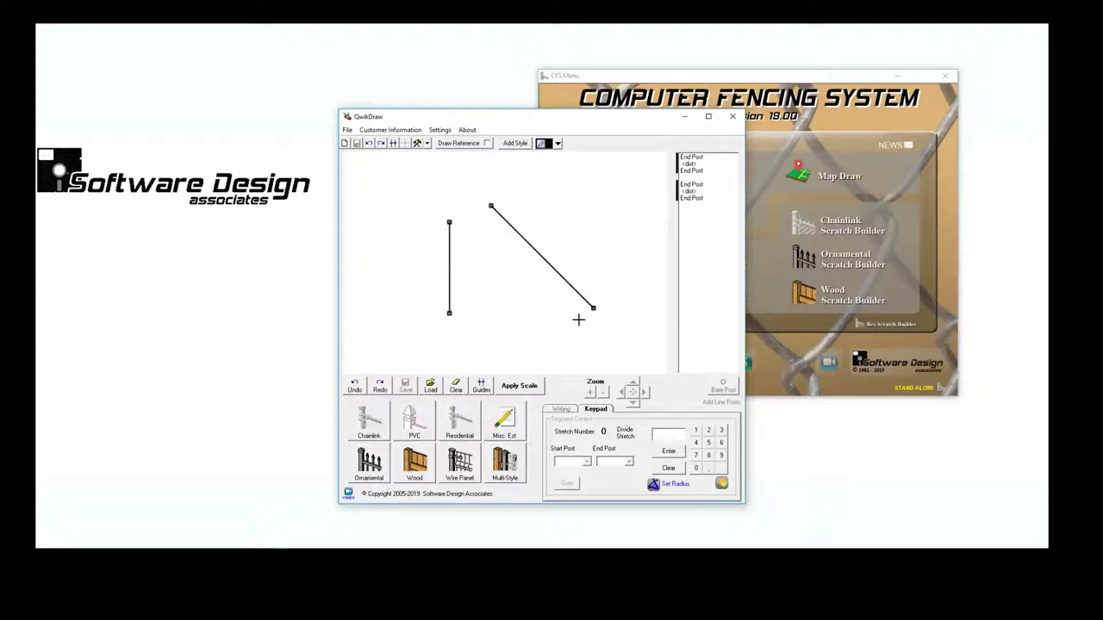
{"action": "left_click", "coordinate": [369, 143]}
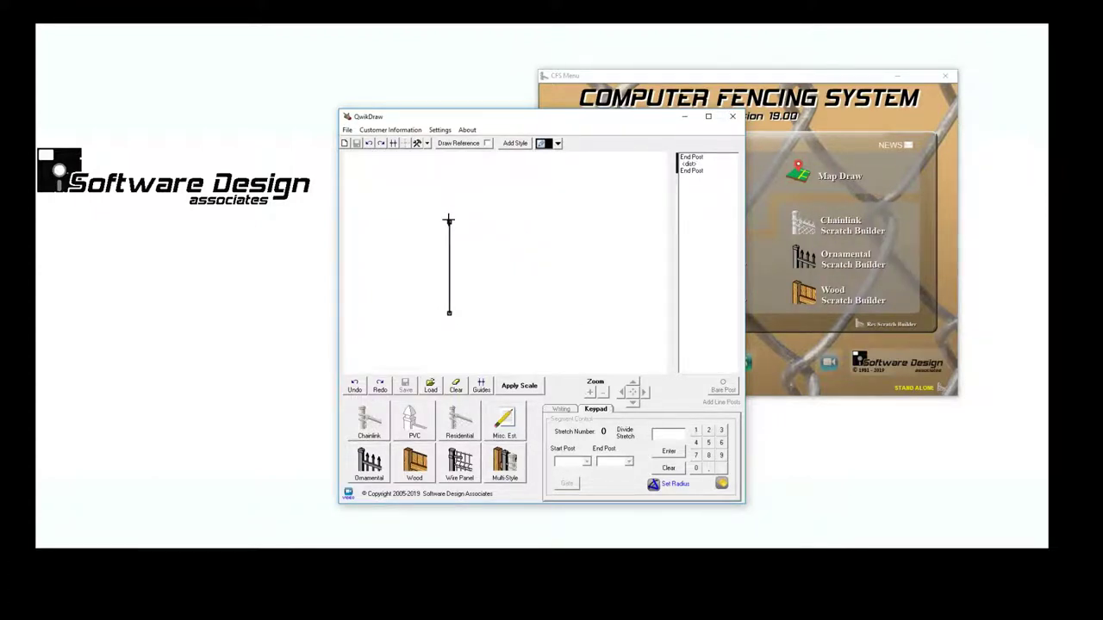
{"action": "left_click_drag", "start_coordinate": [448, 220], "coordinate": [448, 181]}
{"action": "mouse_move", "coordinate": [449, 180]}
{"action": "left_mouse_down"}
{"action": "mouse_move", "coordinate": [582, 184]}
{"action": "mouse_move", "coordinate": [608, 264]}
{"action": "mouse_move", "coordinate": [612, 328]}
{"action": "mouse_move", "coordinate": [456, 339]}
{"action": "left_mouse_up"}
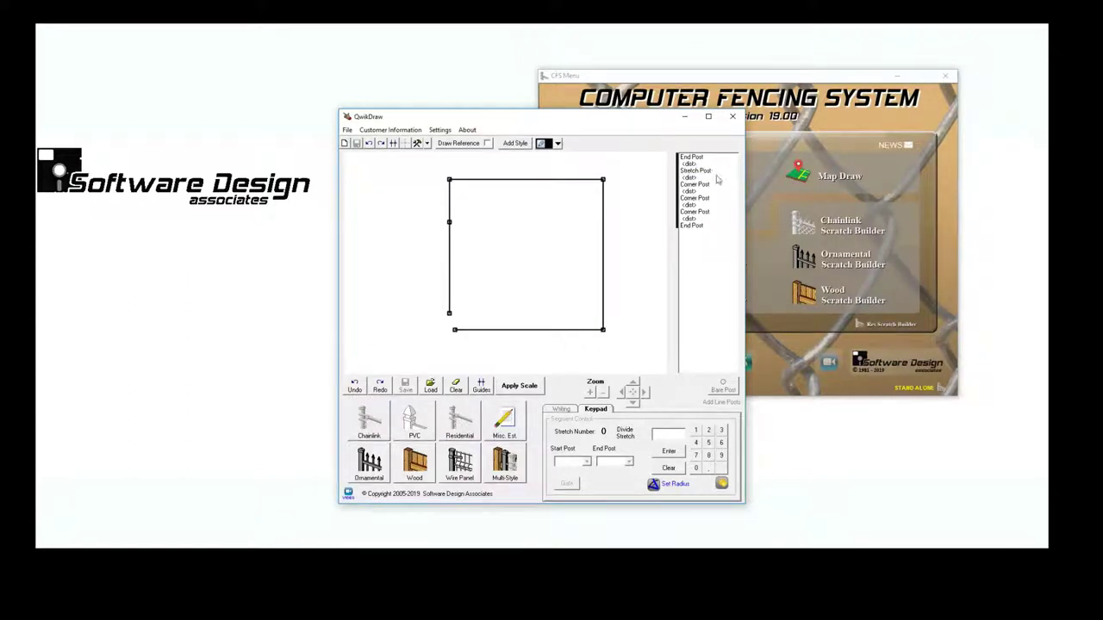
- Set the first fence stretch to 38'
{"action": "left_click", "coordinate": [694, 161]}
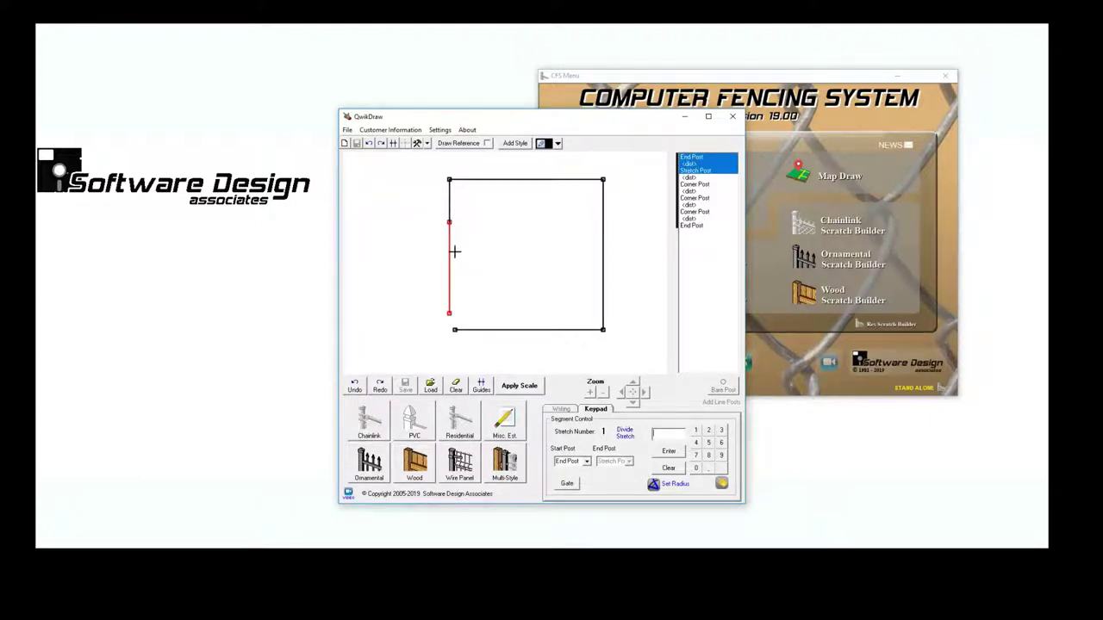
{"action": "left_click", "coordinate": [660, 433]}
{"action": "type", "text": "38"}
{"action": "key", "text": "Return"}
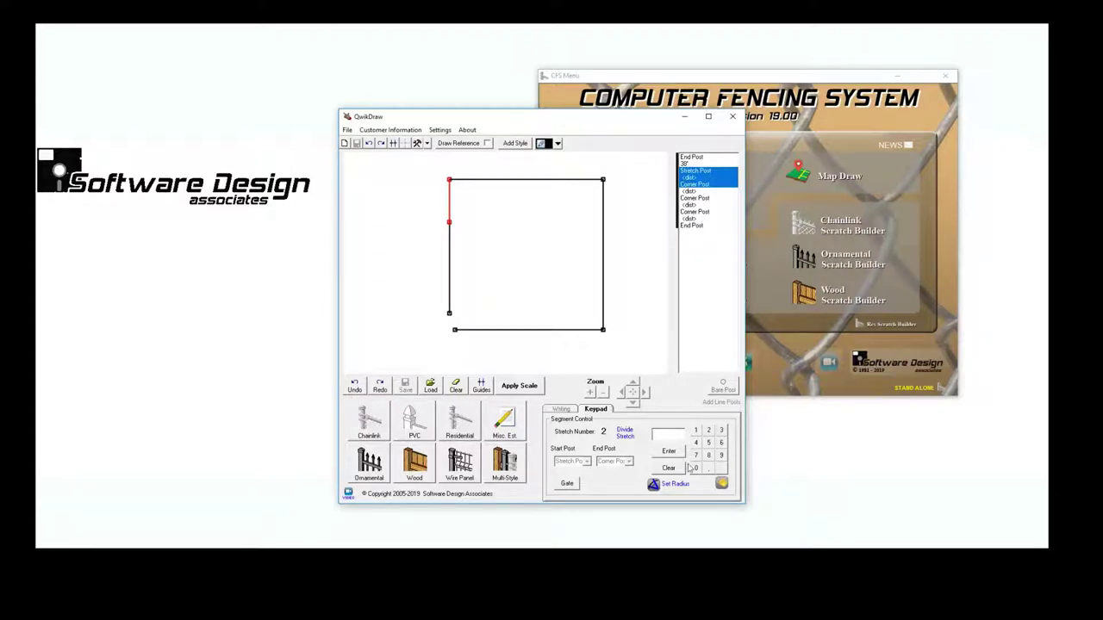
- Enter the remaining stretch lengths: 12', 50', 75' and 50'
{"action": "left_click", "coordinate": [722, 483]}
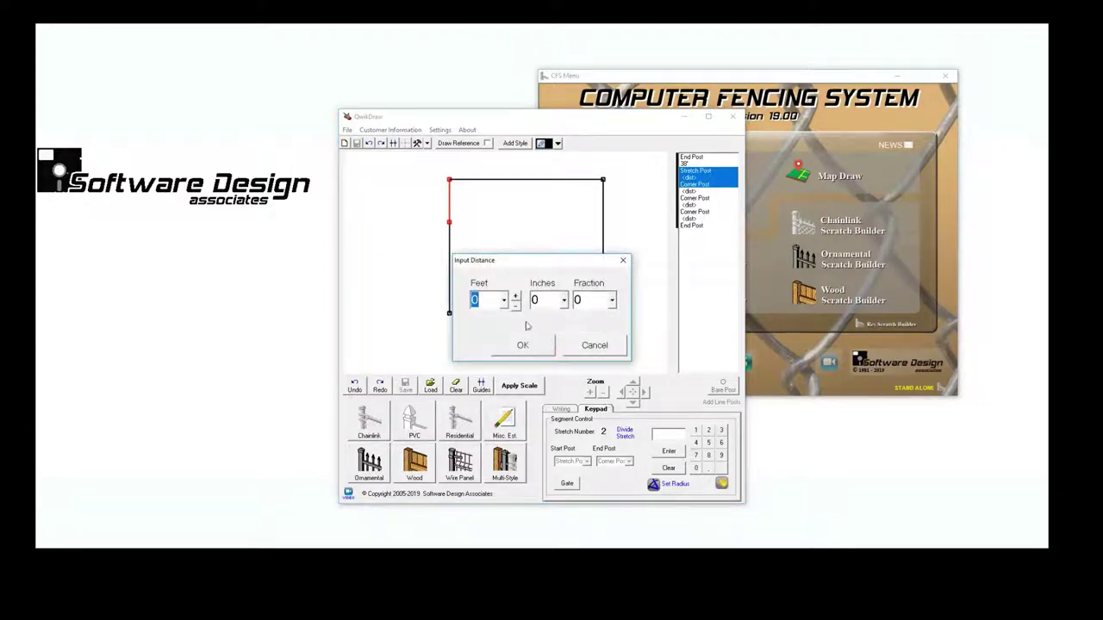
{"action": "type", "text": "12"}
{"action": "key", "text": "Return"}
{"action": "type", "text": "50"}
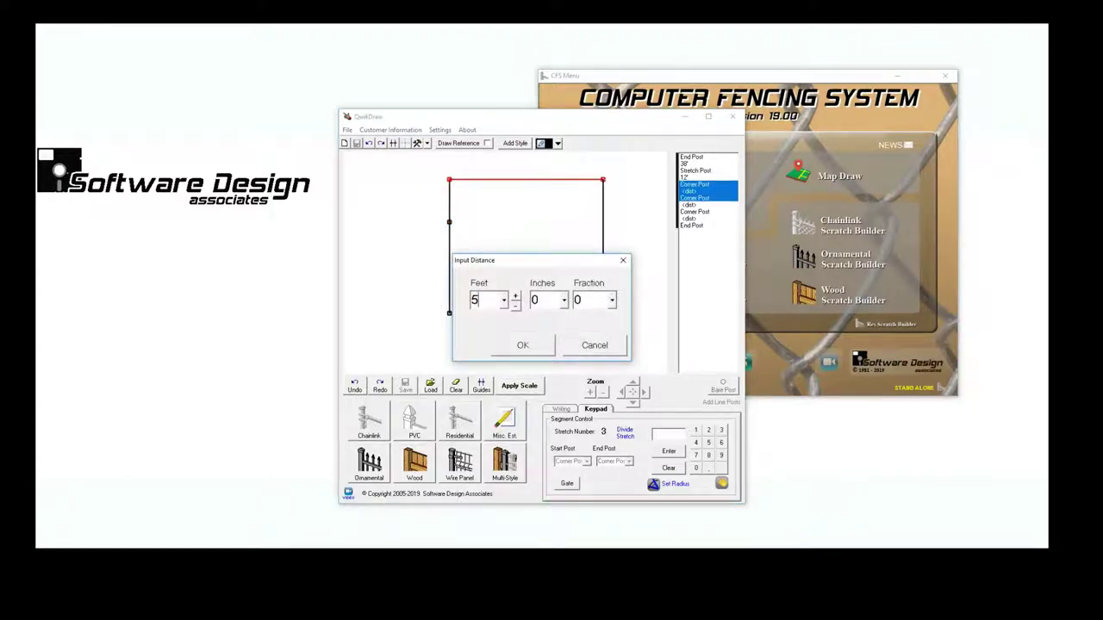
{"action": "key", "text": "Return"}
{"action": "type", "text": "7"}
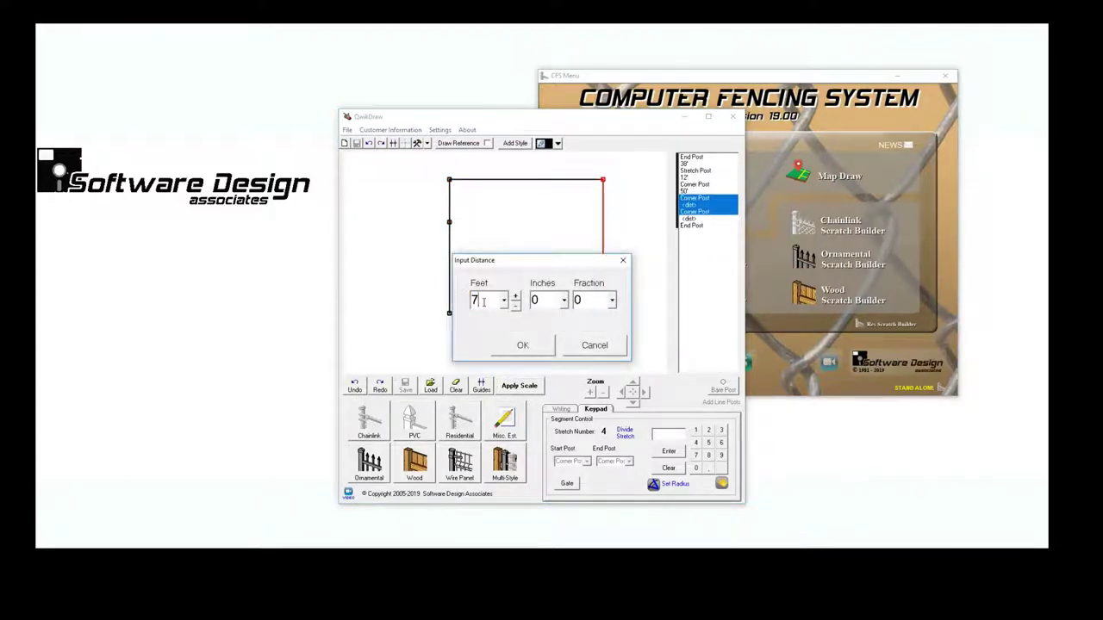
{"action": "type", "text": "5"}
{"action": "key", "text": "Return"}
{"action": "type", "text": "50"}
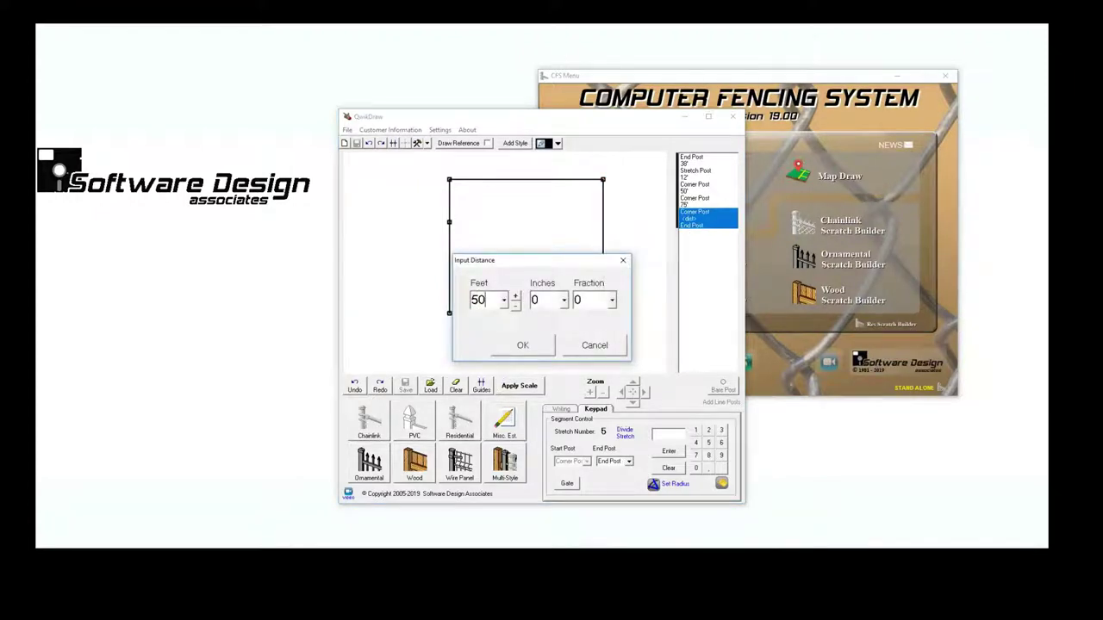
{"action": "key", "text": "Return"}
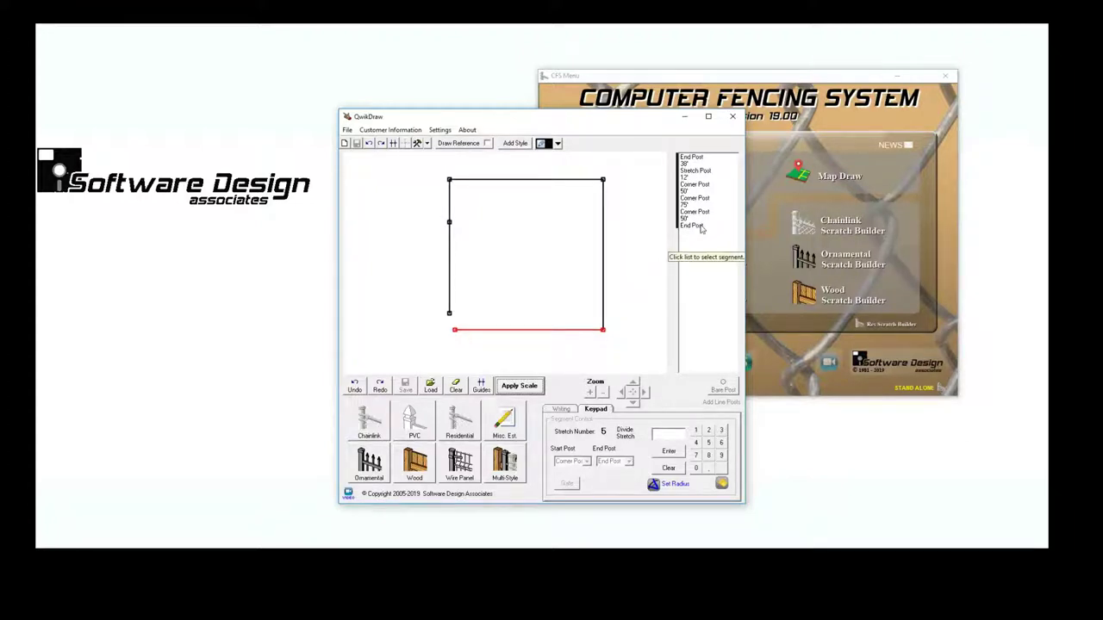
- Make the upper-left 12' stretch a double gate with its swing reversed
{"action": "left_click", "coordinate": [689, 176]}
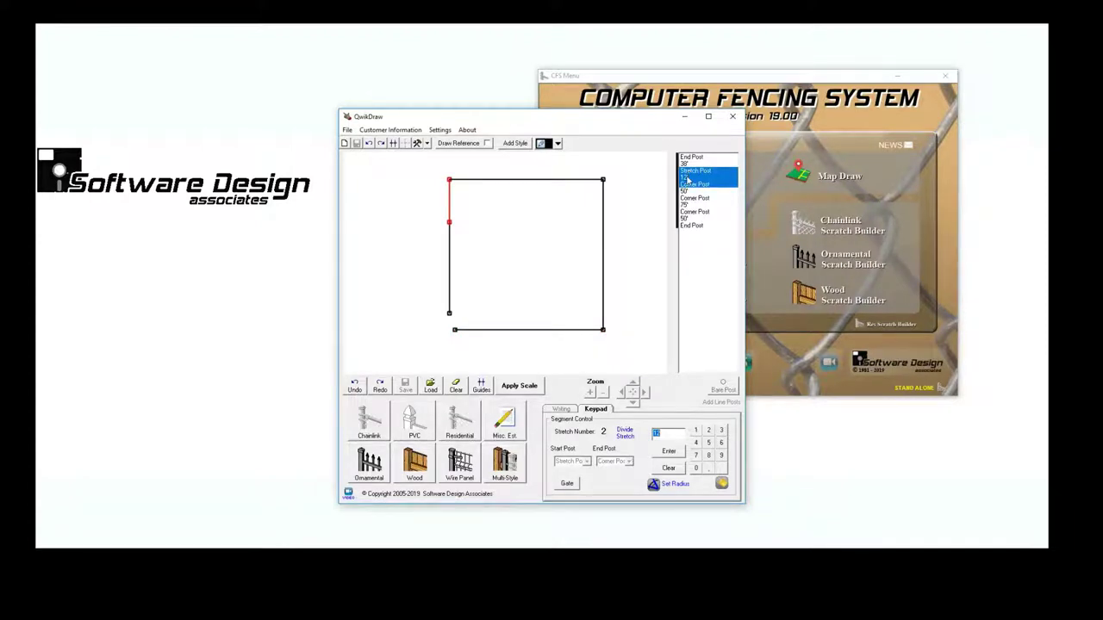
{"action": "left_click", "coordinate": [567, 484]}
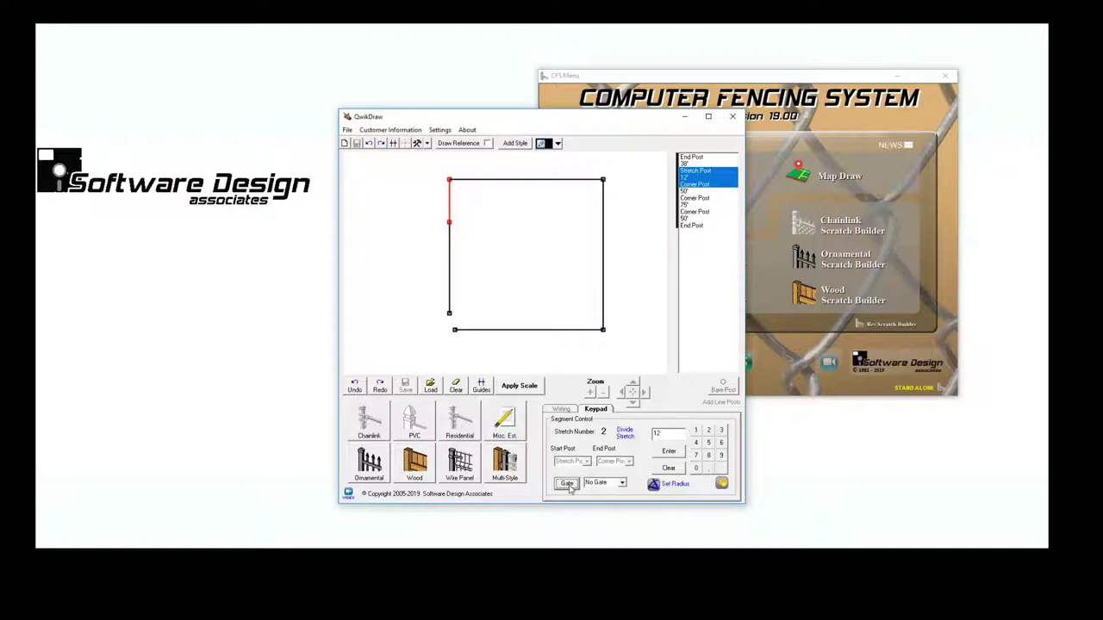
{"action": "left_click", "coordinate": [622, 484]}
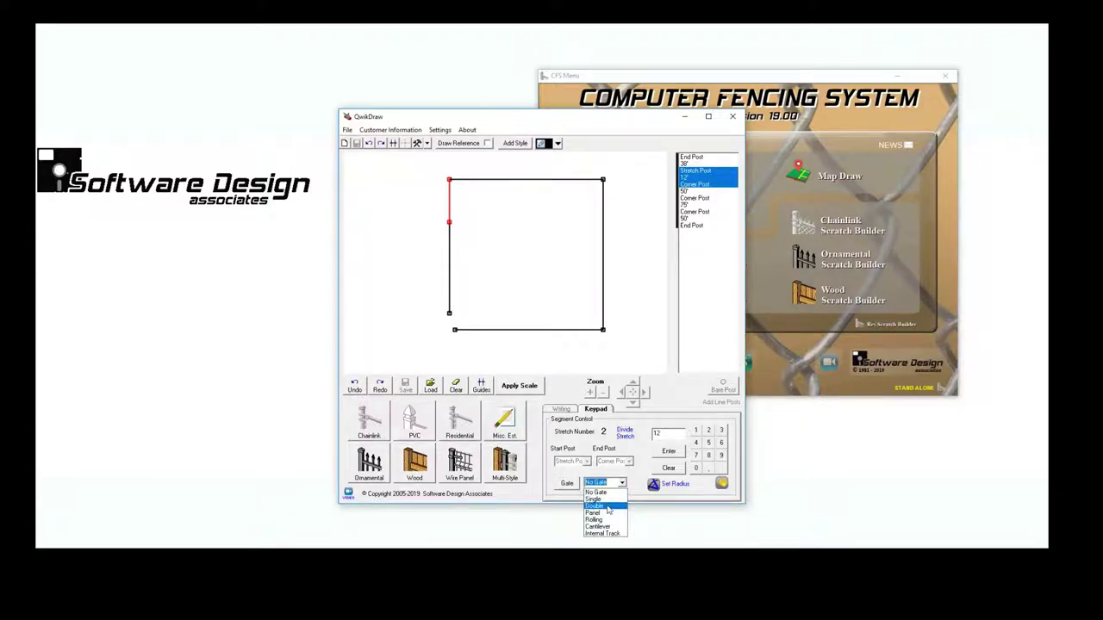
{"action": "left_click", "coordinate": [608, 510]}
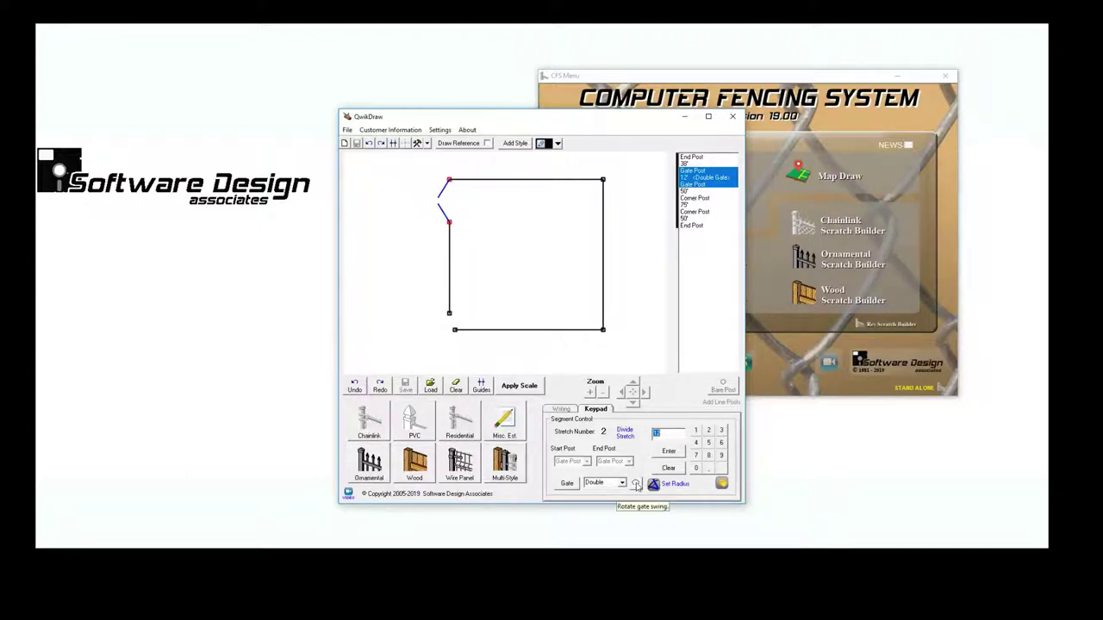
{"action": "left_click", "coordinate": [637, 485]}
{"action": "left_click", "coordinate": [687, 205]}
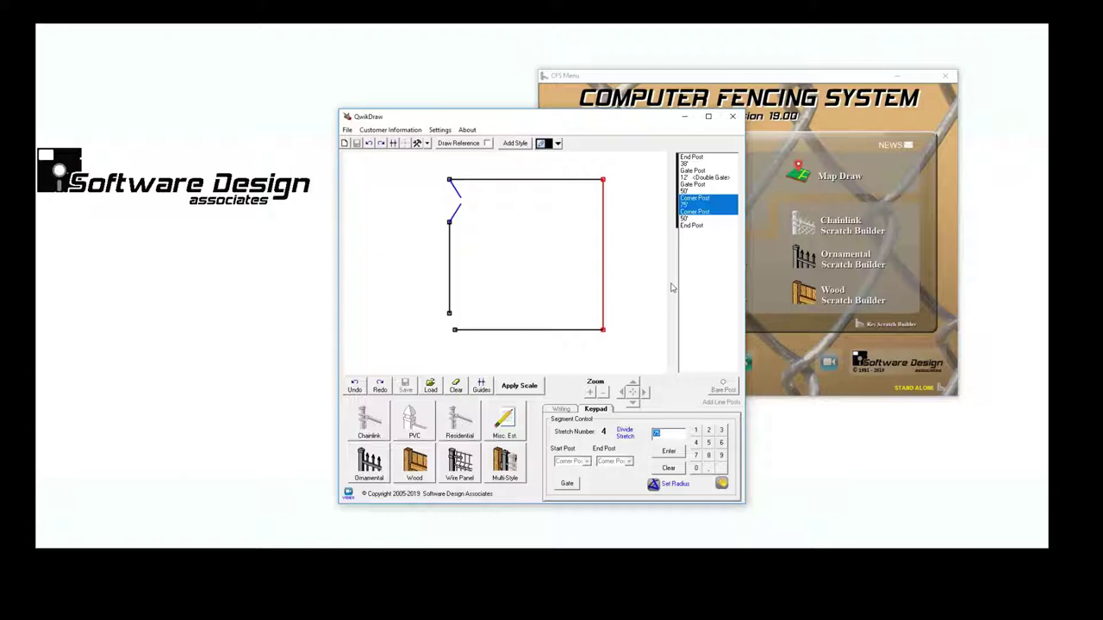
- Split the 75' right side and set stretch 5 to 4'
{"action": "left_click", "coordinate": [626, 436]}
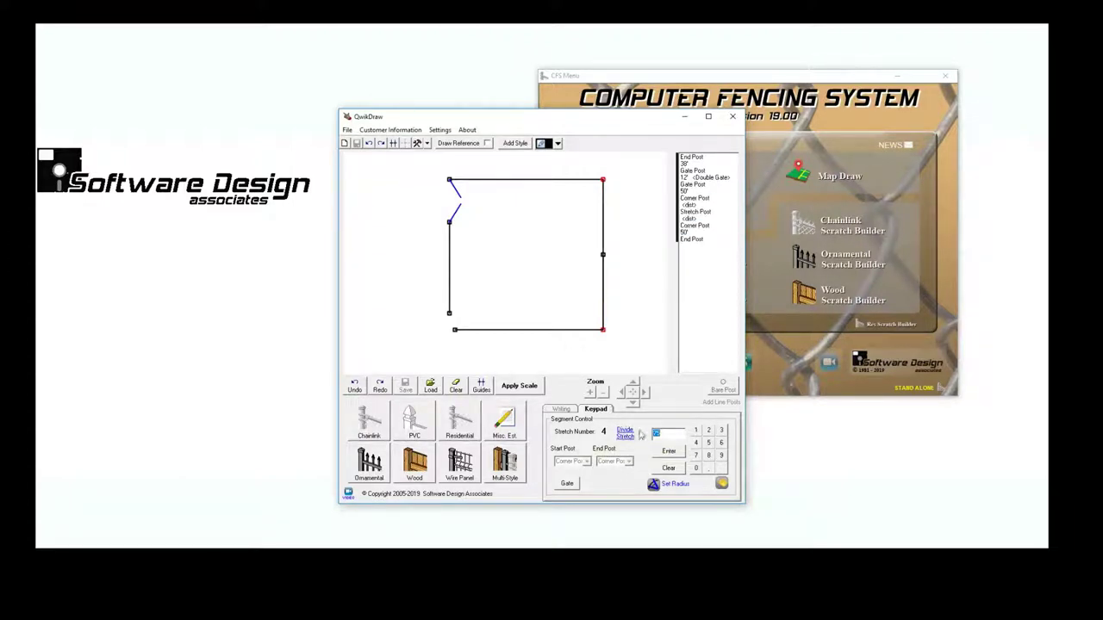
{"action": "left_click", "coordinate": [691, 204]}
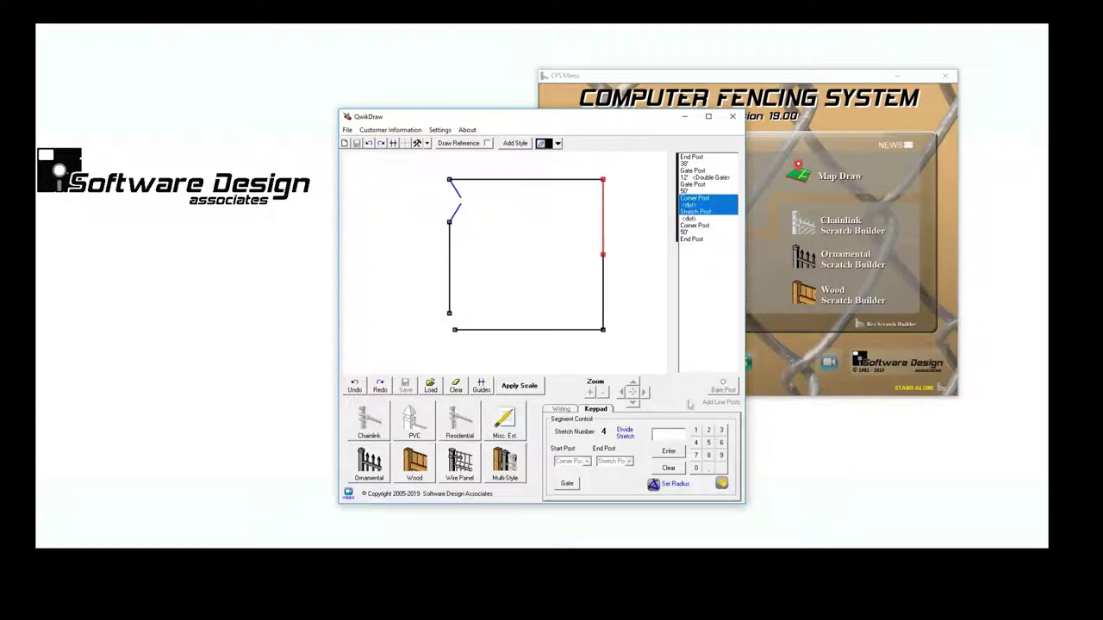
{"action": "key", "text": "Down"}
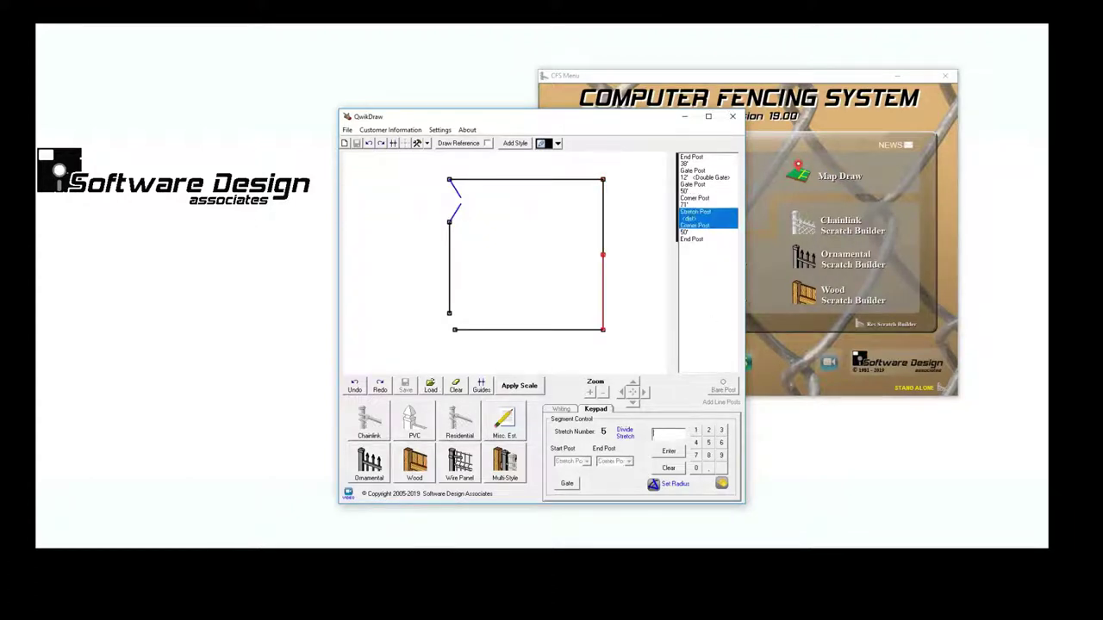
{"action": "type", "text": "4"}
{"action": "key", "text": "Return"}
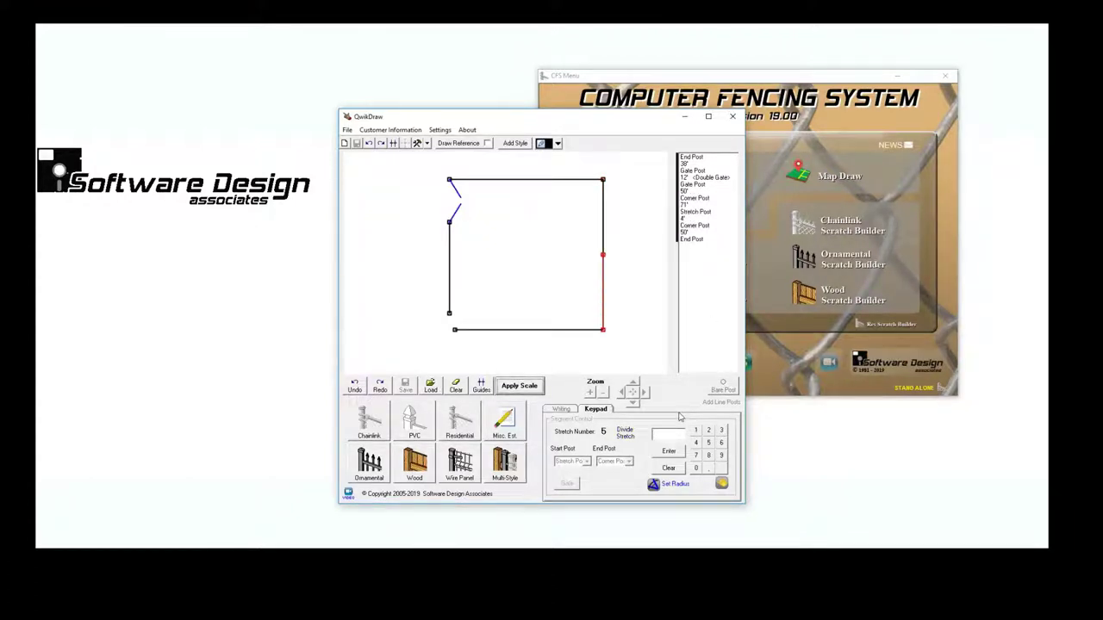
- Turn the 4' stretch into a single gate swinging outward
{"action": "left_click", "coordinate": [692, 219]}
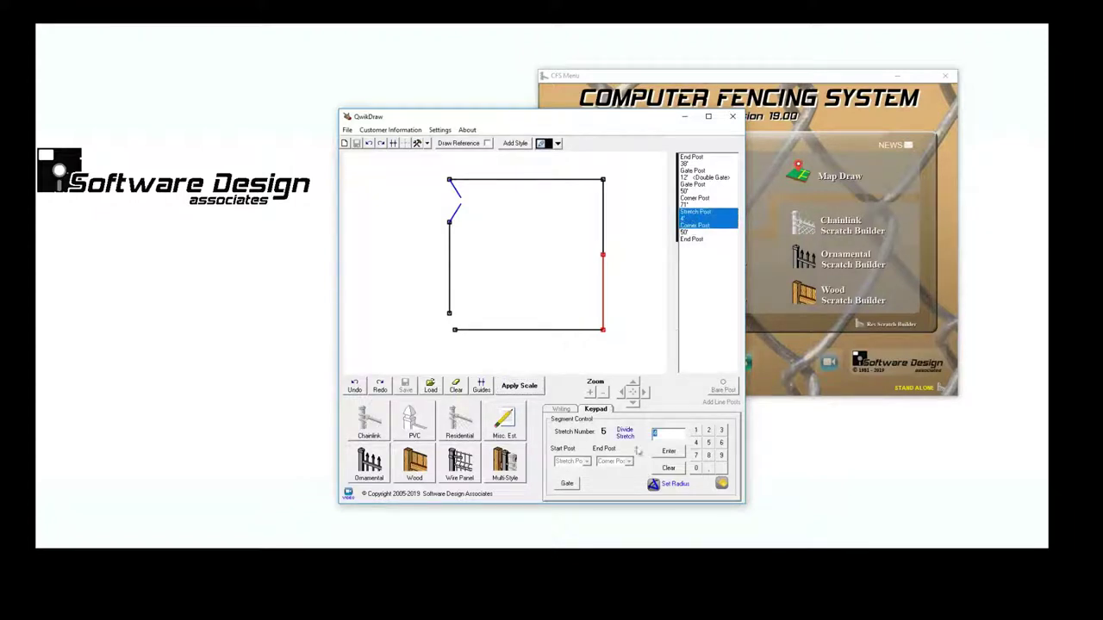
{"action": "left_click", "coordinate": [567, 483]}
{"action": "left_click", "coordinate": [617, 484]}
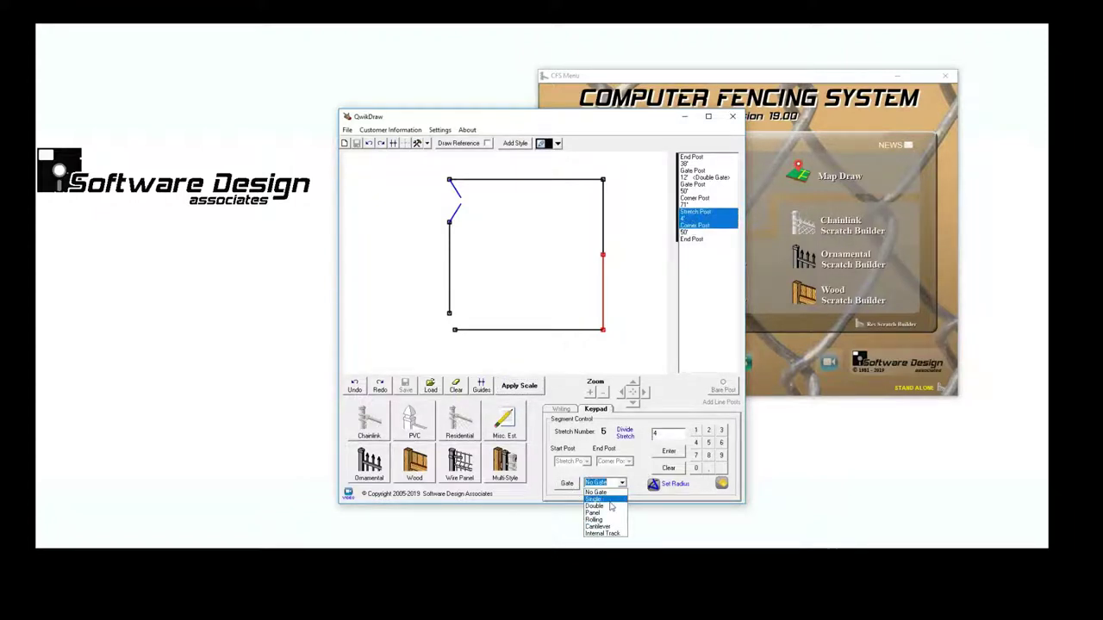
{"action": "left_click", "coordinate": [610, 500]}
{"action": "left_click", "coordinate": [636, 486]}
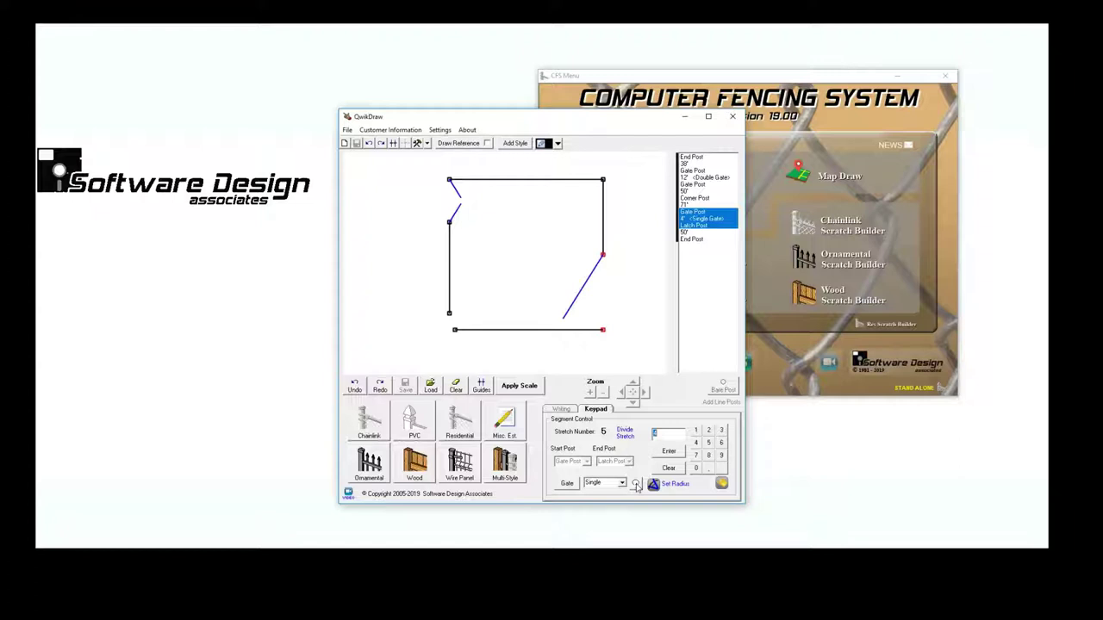
{"action": "left_click", "coordinate": [636, 485]}
- Apply scale to the layout and zoom out to view the whole dimensioned outline
{"action": "left_click", "coordinate": [522, 389]}
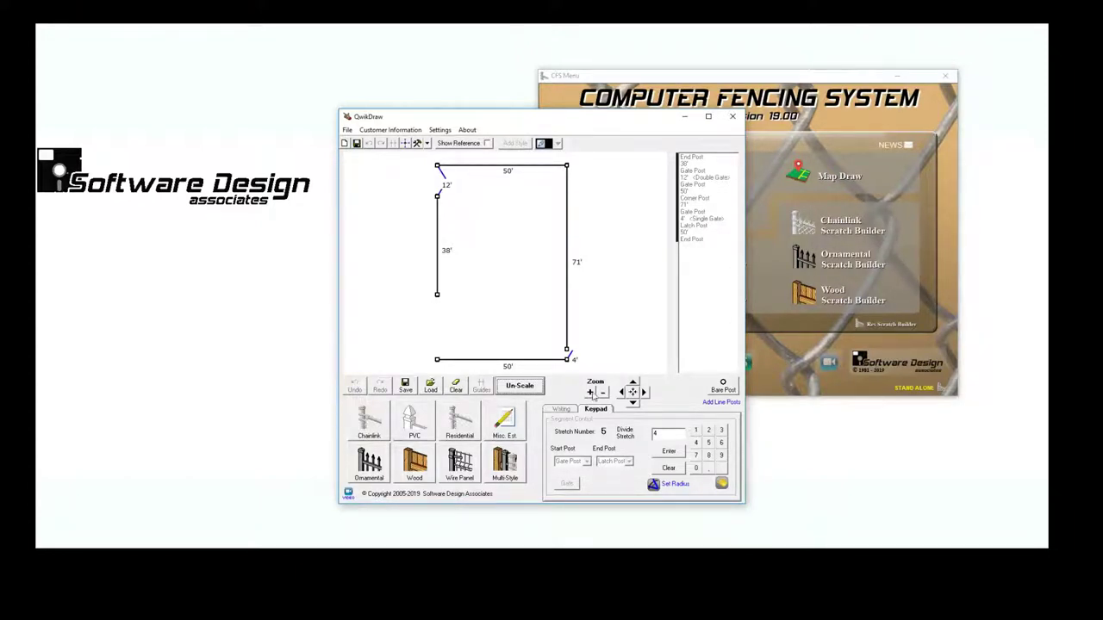
{"action": "left_click", "coordinate": [603, 392]}
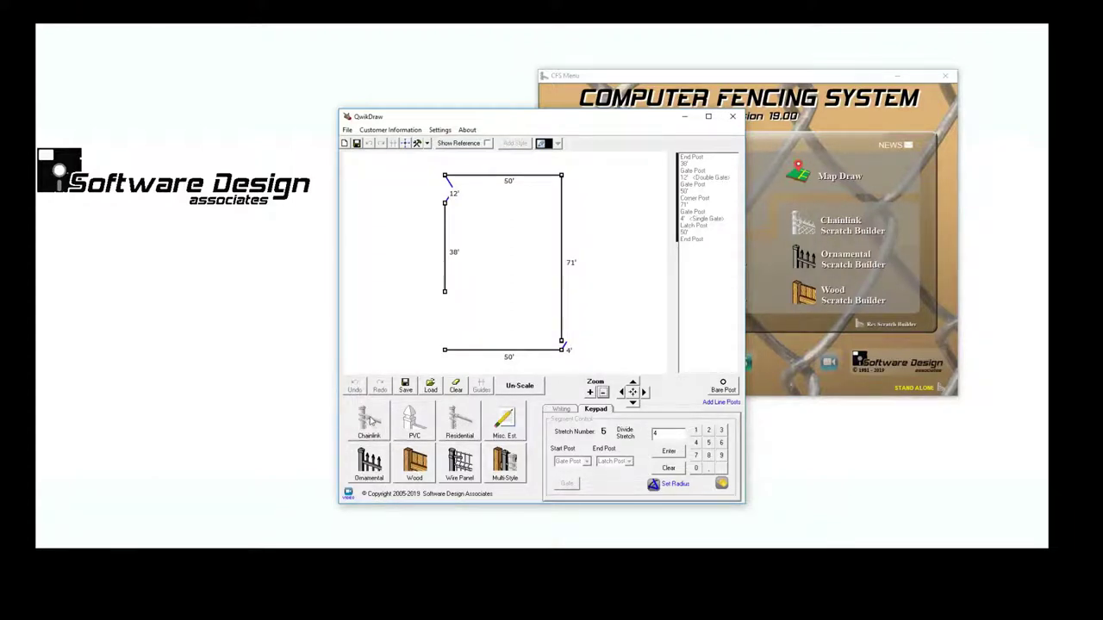
- Send the layout to Chainlink Scratch Builder without saving the sketch
{"action": "left_click", "coordinate": [371, 419]}
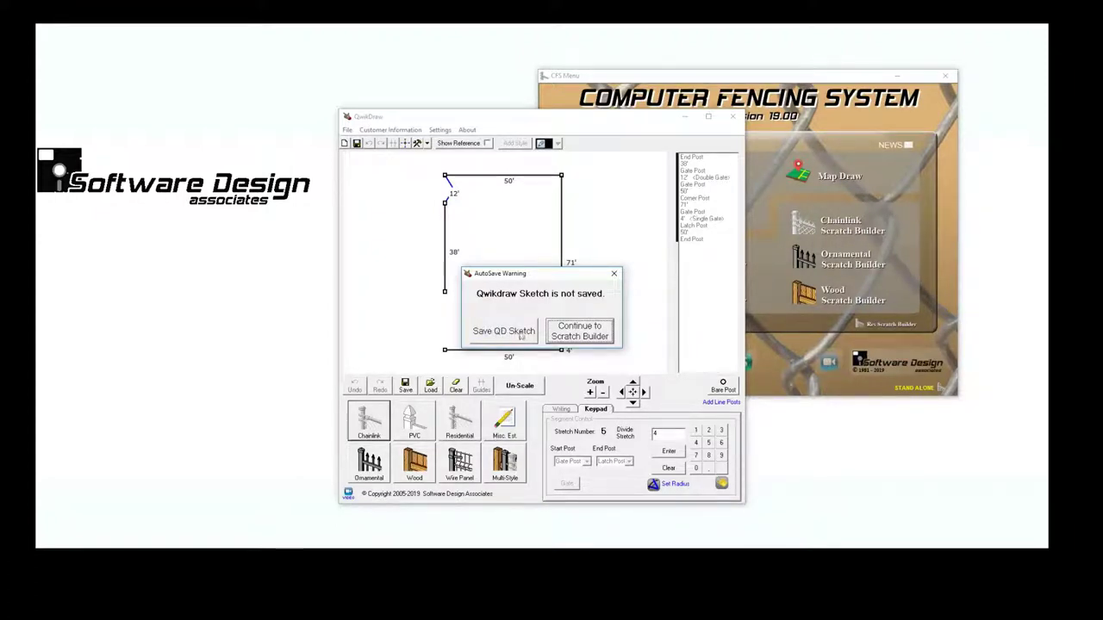
{"action": "left_click", "coordinate": [579, 337]}
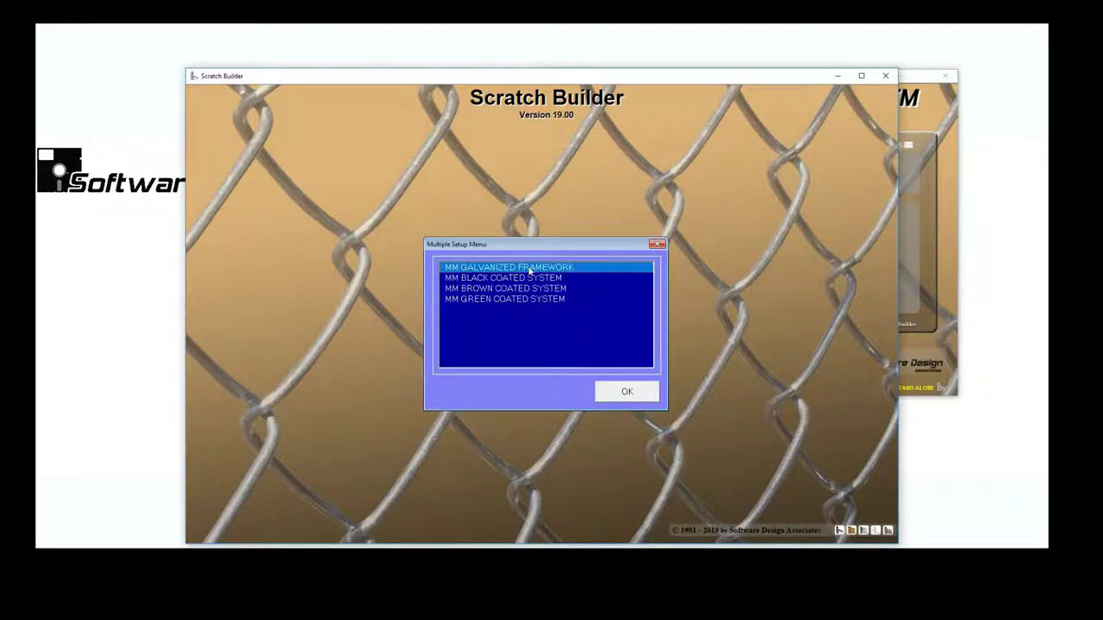
- Accept the galvanized framework setup with the 6' Res. GAW specification
{"action": "left_click", "coordinate": [608, 392]}
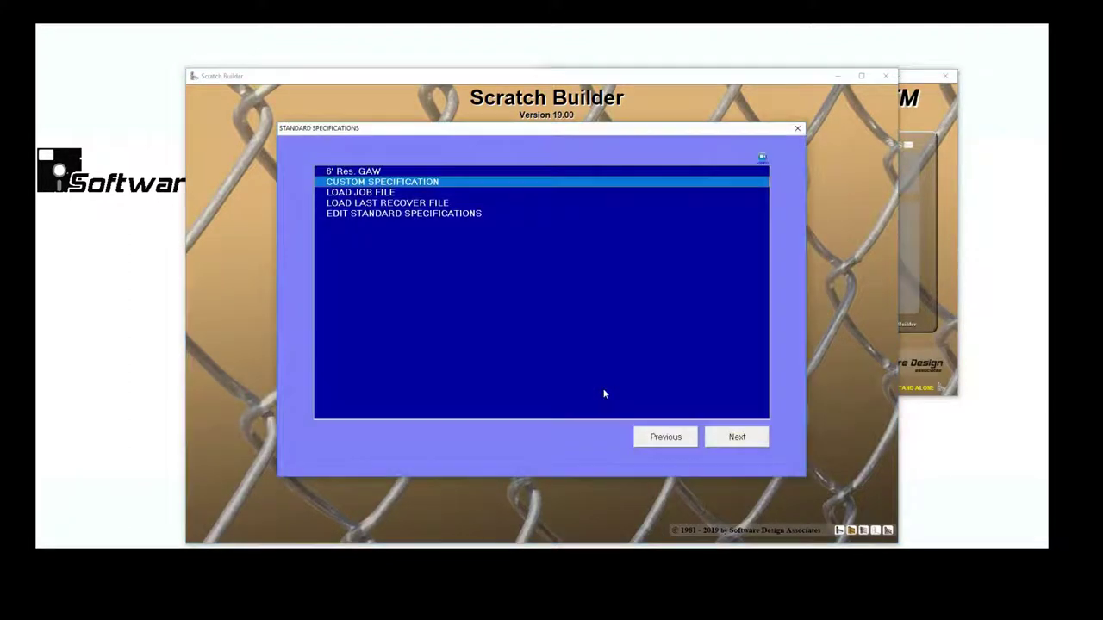
{"action": "left_click", "coordinate": [373, 173]}
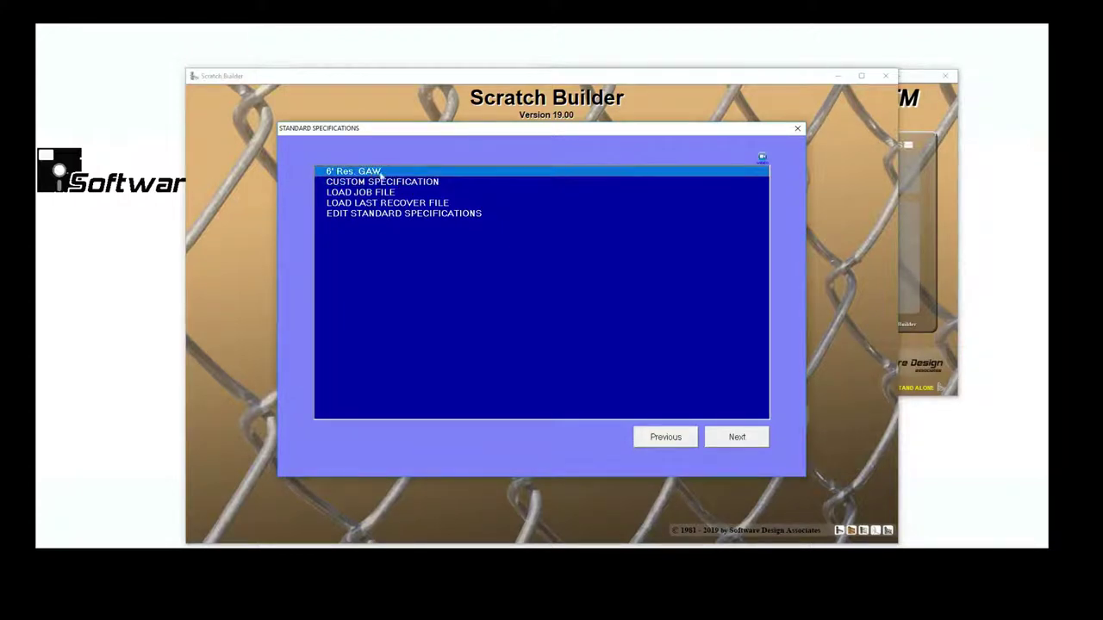
{"action": "left_click", "coordinate": [721, 437]}
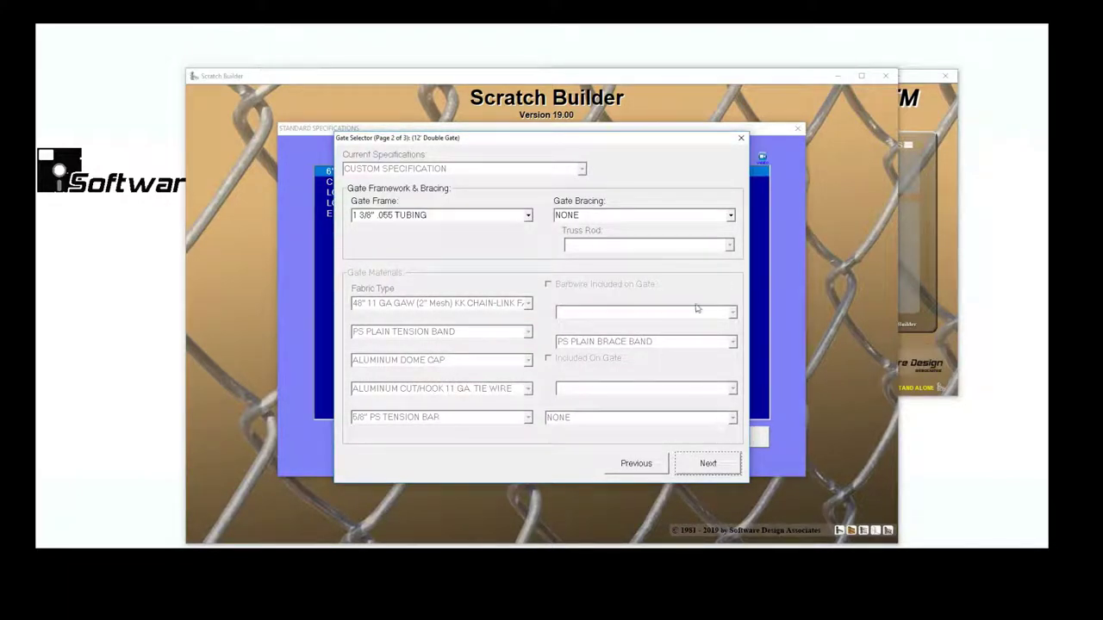
- Give the 12' double gate male/female hinges and a field type center stop
{"action": "left_click", "coordinate": [709, 466]}
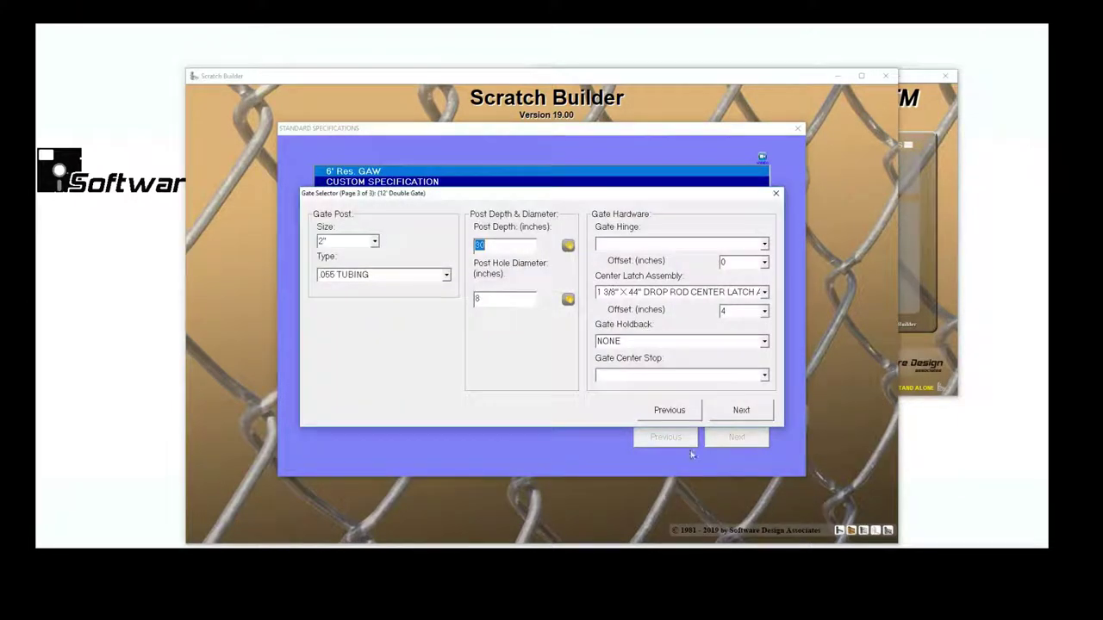
{"action": "left_click", "coordinate": [763, 246]}
{"action": "left_click", "coordinate": [733, 260]}
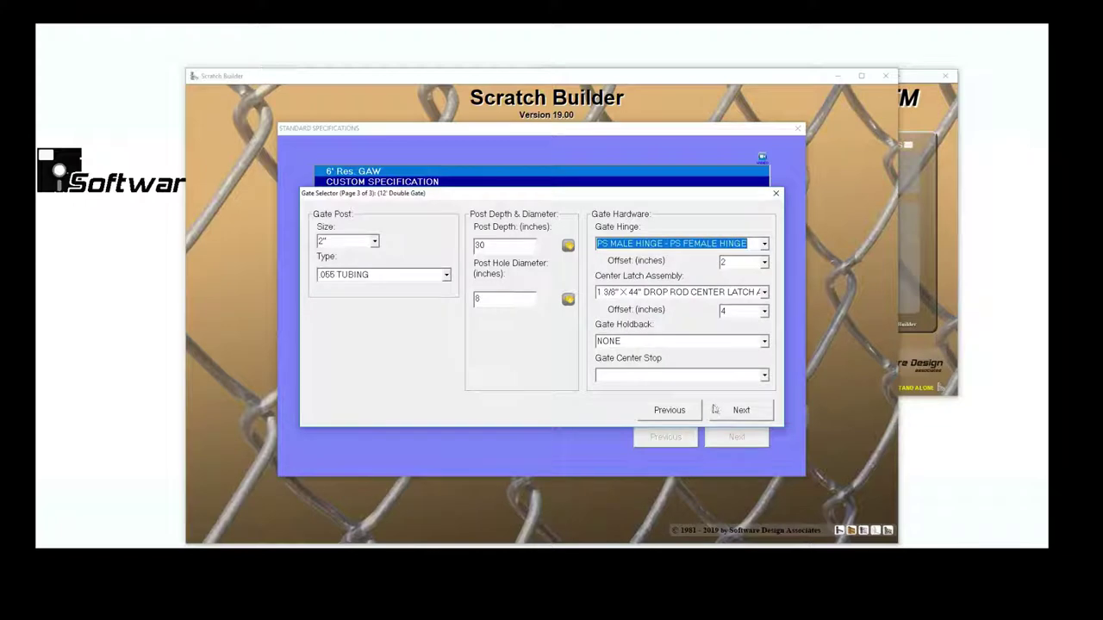
{"action": "left_click", "coordinate": [763, 376]}
{"action": "left_click", "coordinate": [731, 389]}
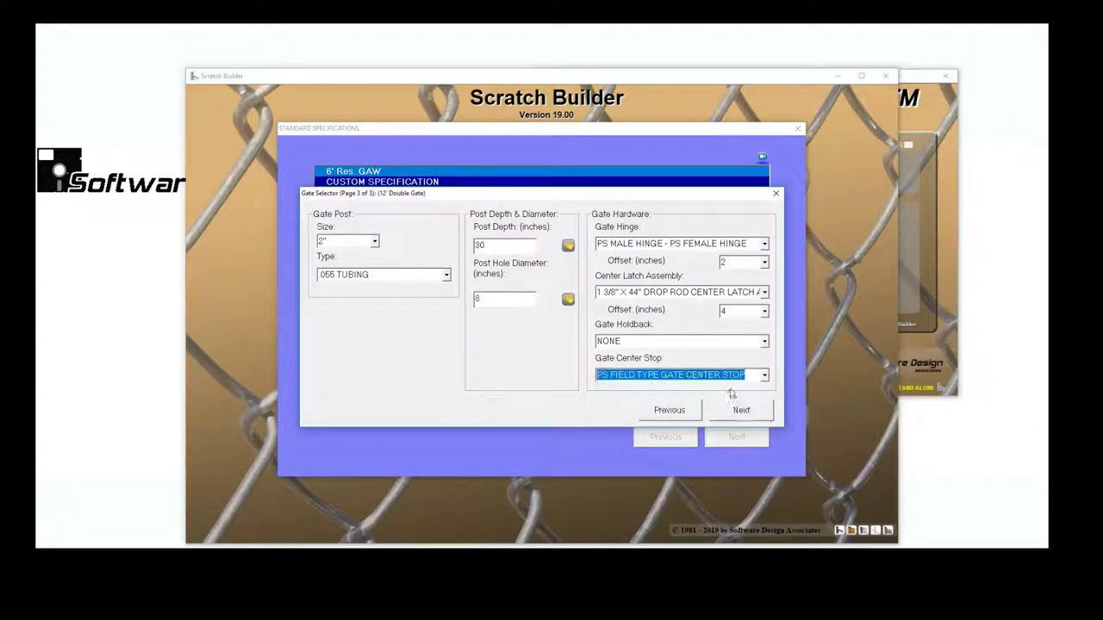
{"action": "left_click", "coordinate": [739, 411]}
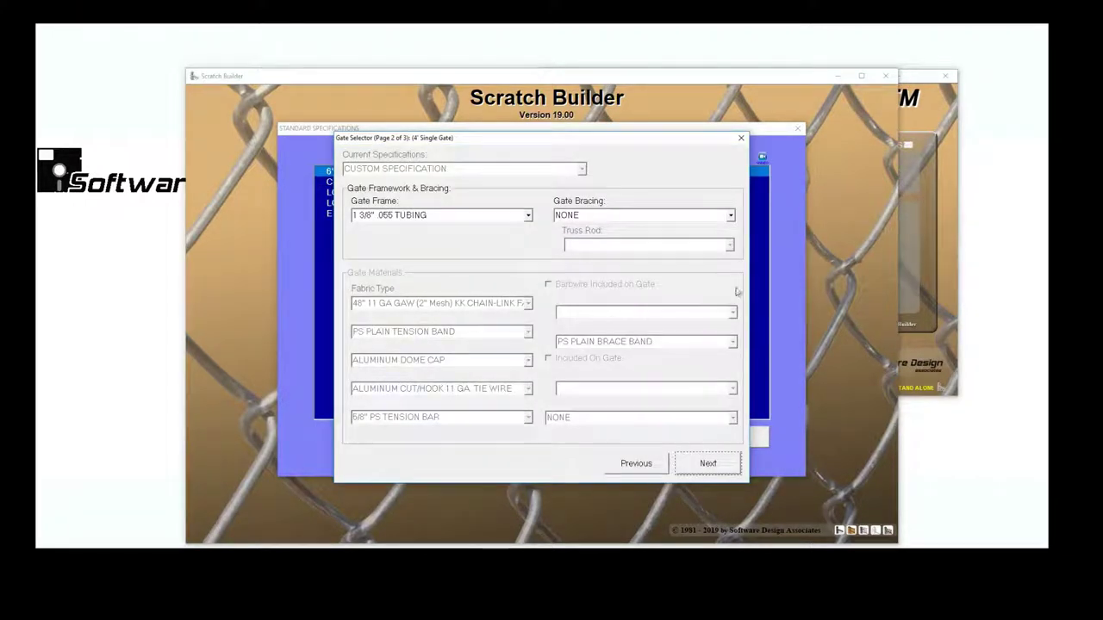
- Give the 4' single gate a fork latch assembly
{"action": "left_click", "coordinate": [728, 459]}
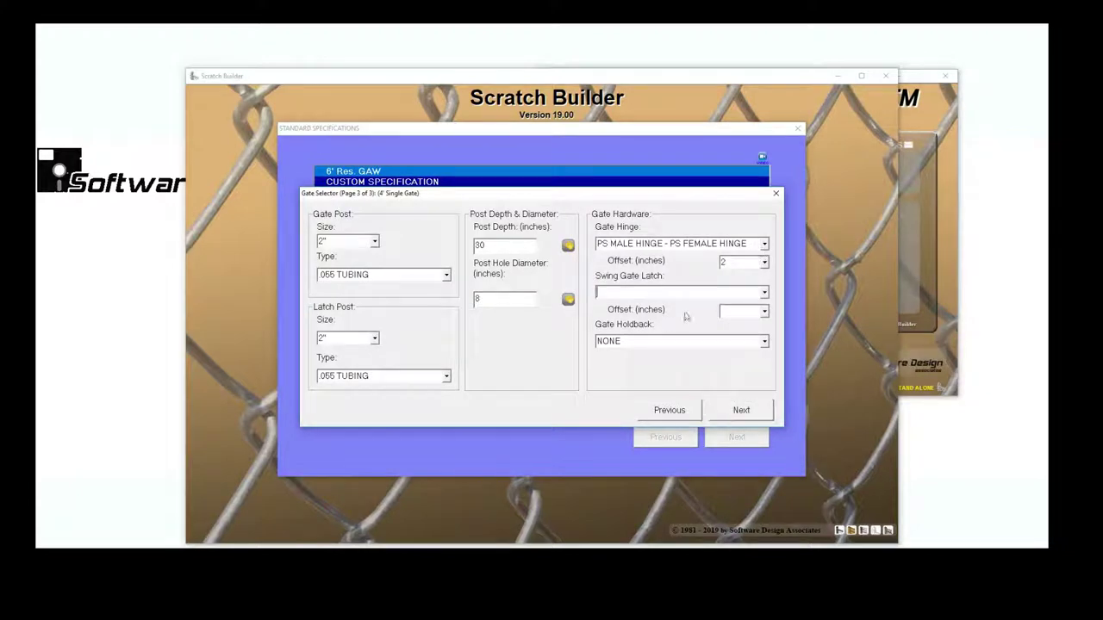
{"action": "left_click", "coordinate": [763, 292]}
{"action": "left_click", "coordinate": [735, 305]}
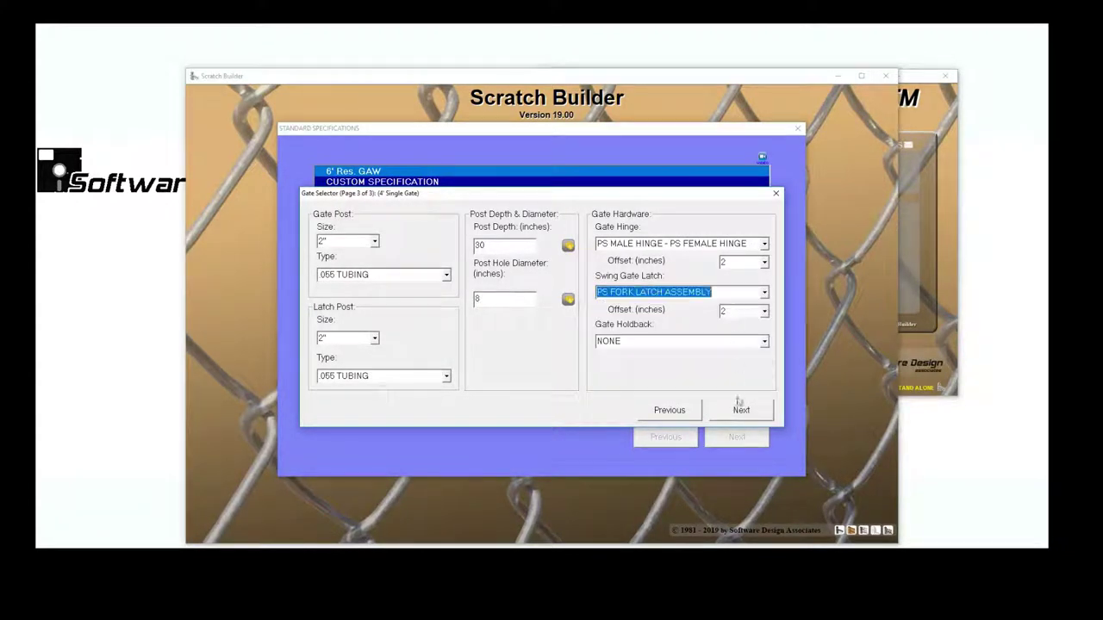
{"action": "left_click", "coordinate": [738, 409]}
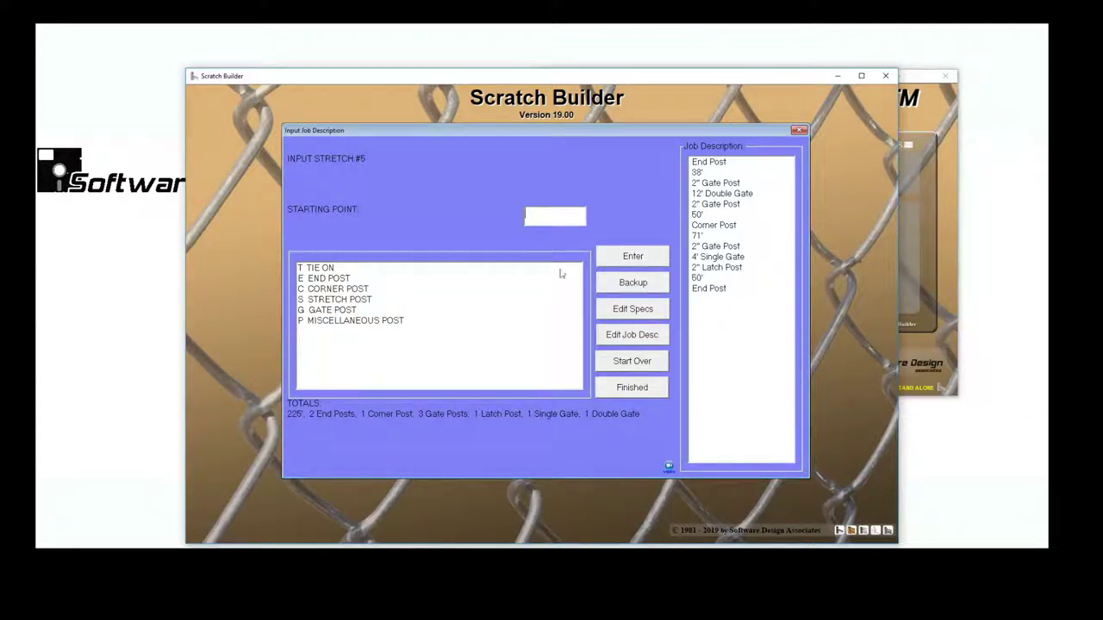
- Finish the job description, review the job sketch, and exit to the Reports Menu
{"action": "left_click", "coordinate": [620, 391]}
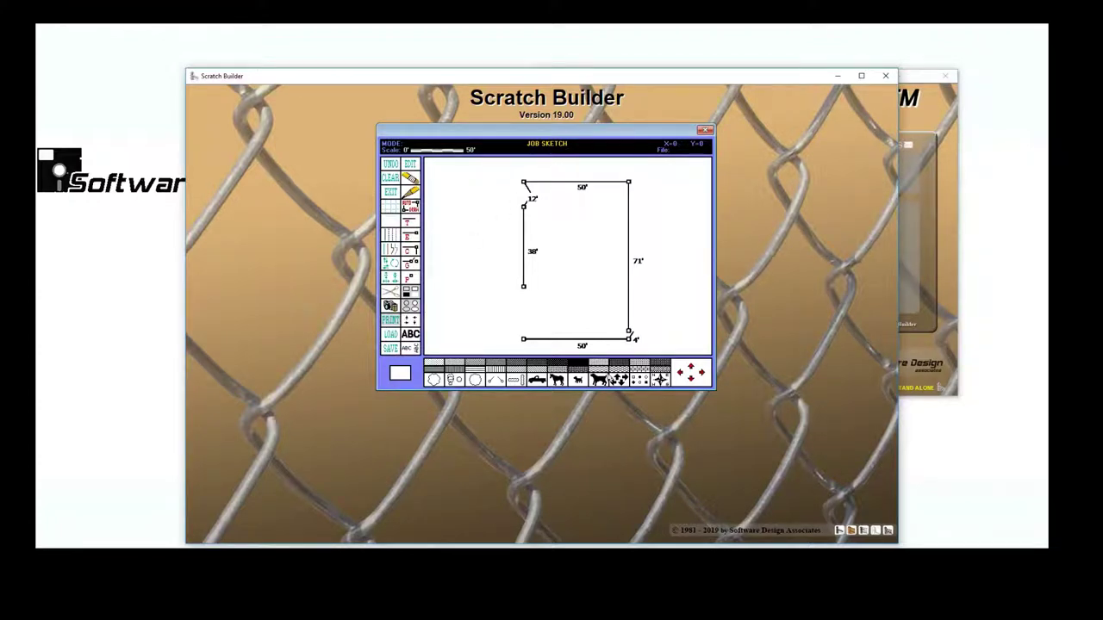
{"action": "left_click", "coordinate": [691, 368]}
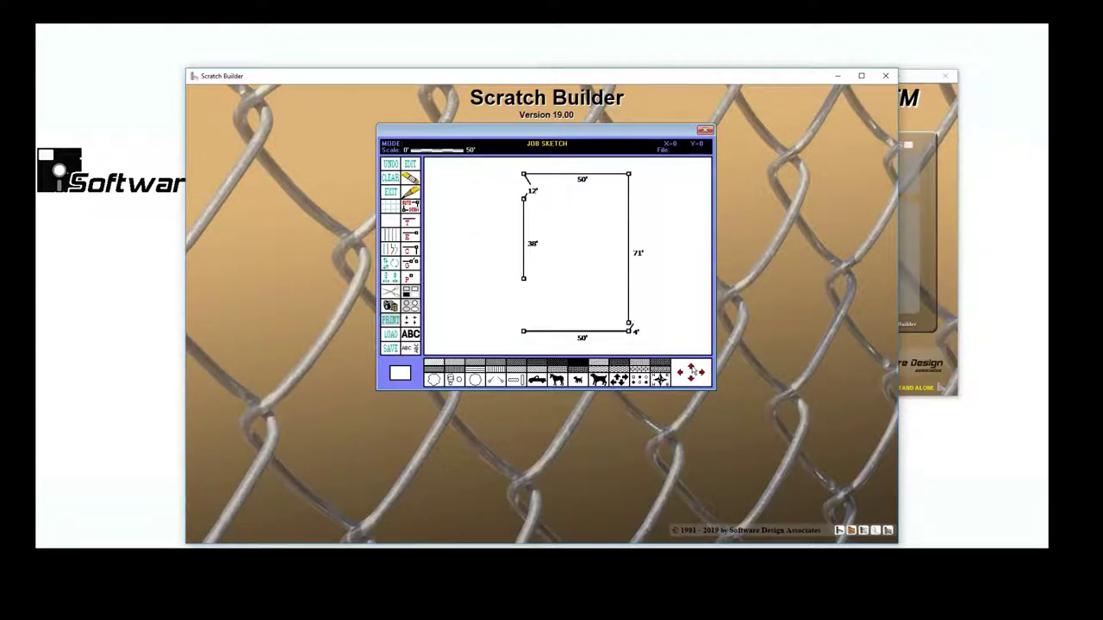
{"action": "left_click", "coordinate": [390, 192]}
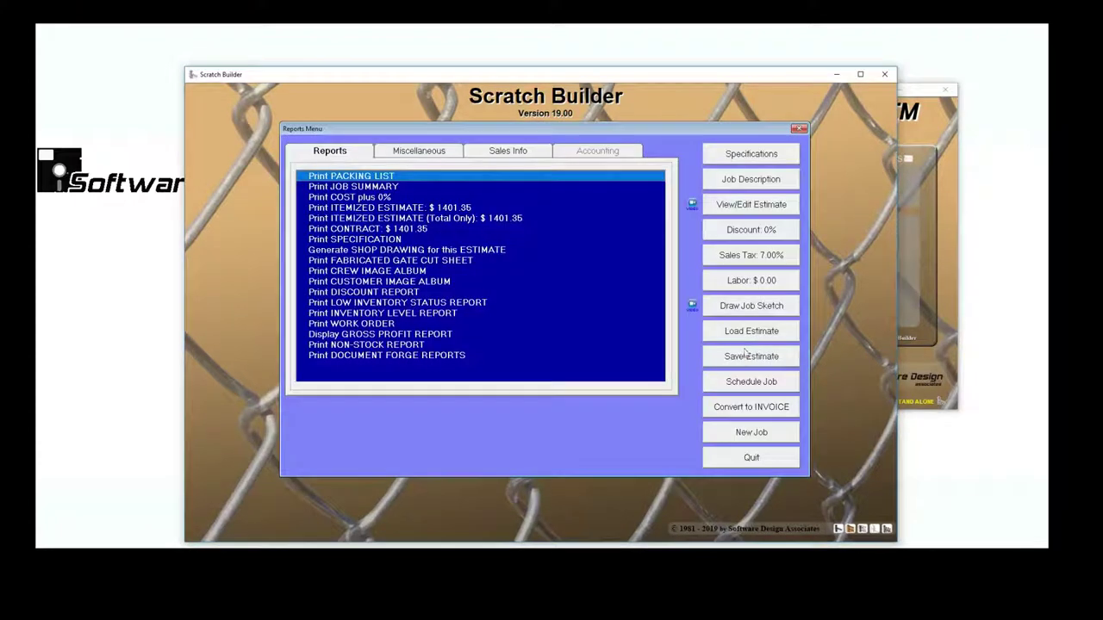